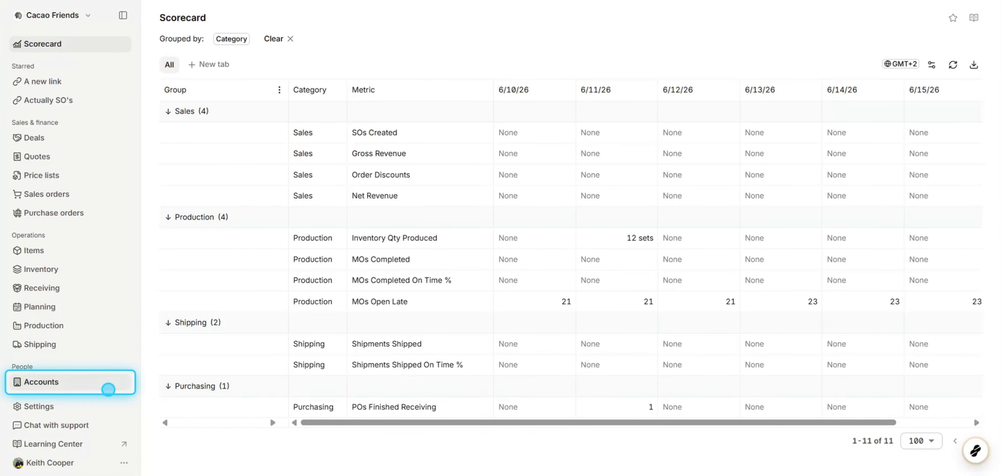
Open the workspace's bin tracking settings and save them with the Use bins option
click(106, 404)
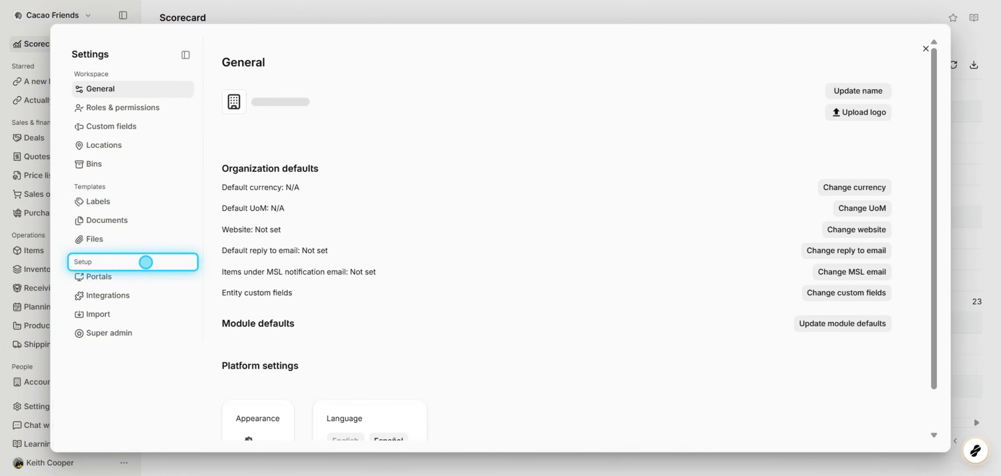
click(120, 168)
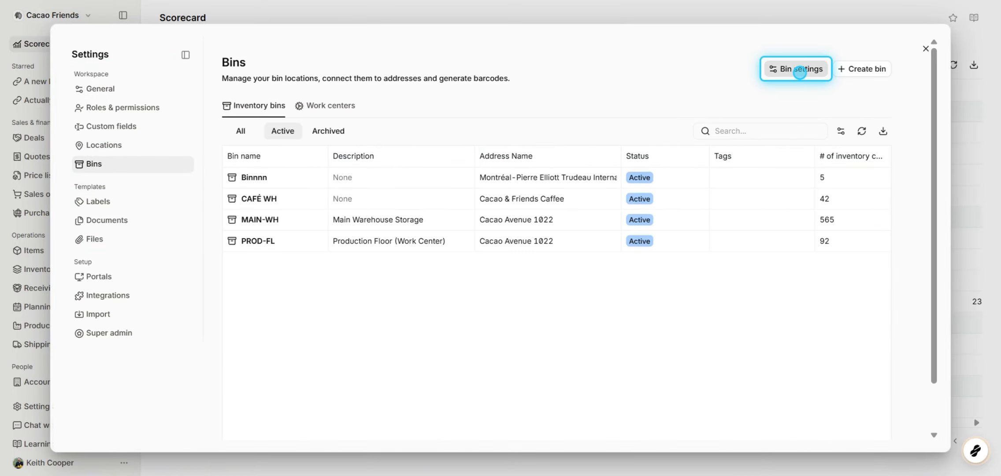
click(799, 71)
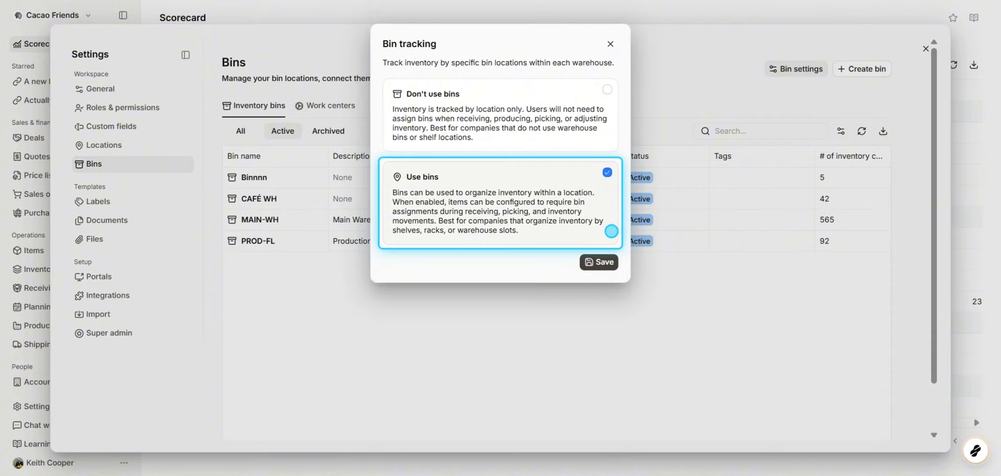
click(598, 263)
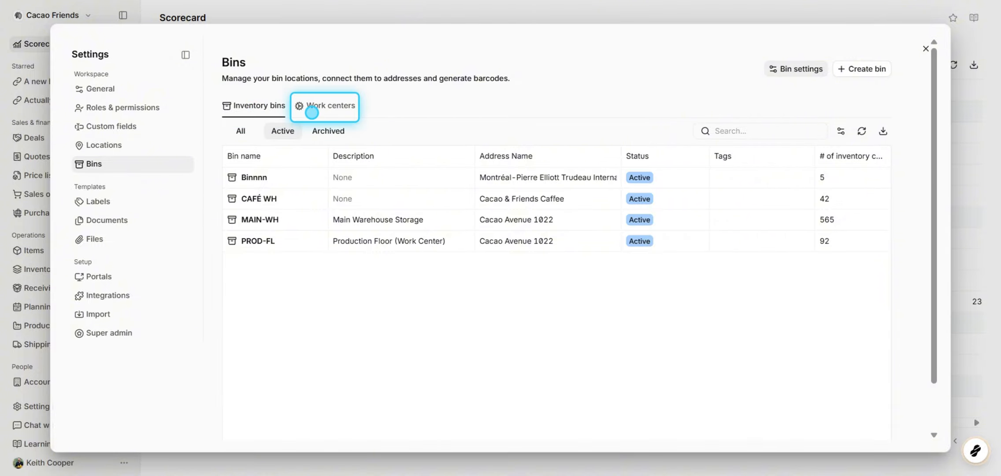
Start a new bin location from the work centers list, named Rack #22, at the Cacao & Friends Caffee address
click(312, 113)
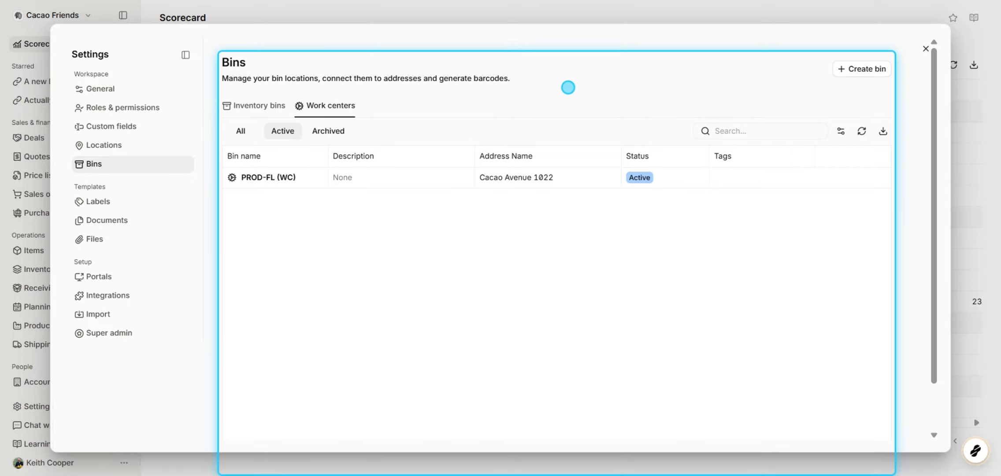
click(865, 73)
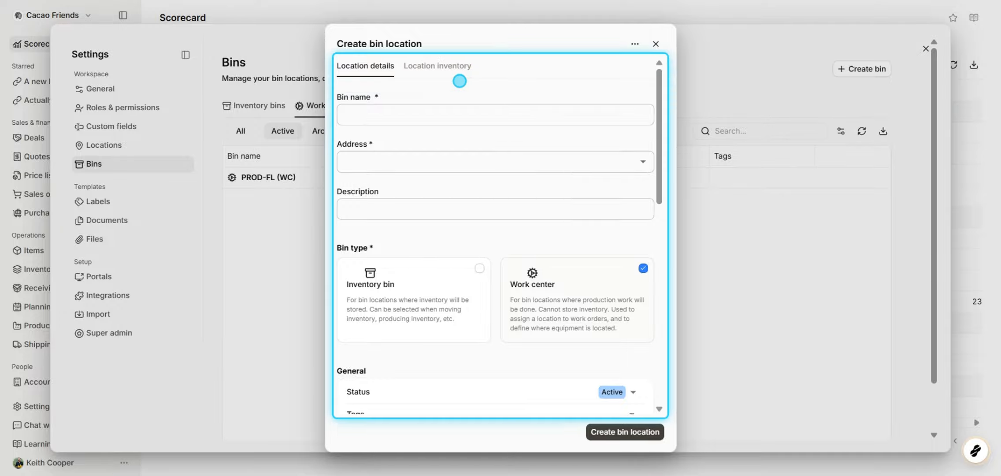
click(462, 120)
text(Rack #22)
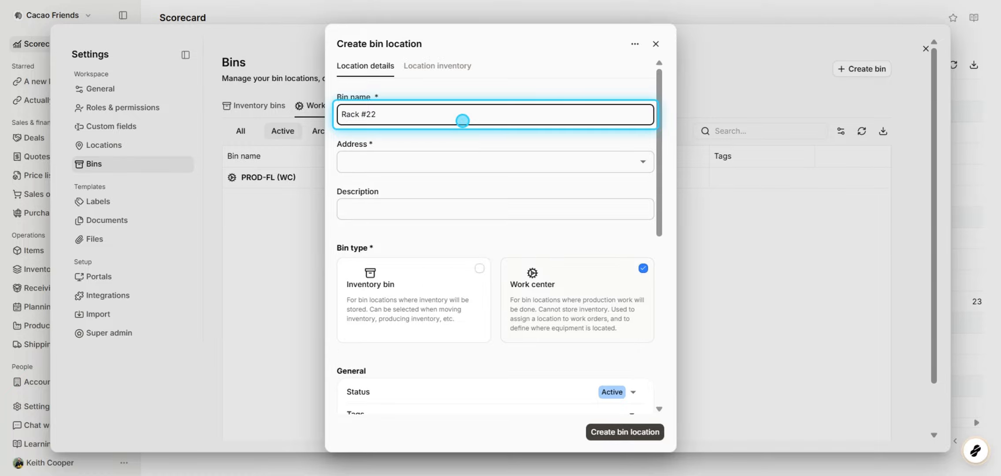
click(526, 166)
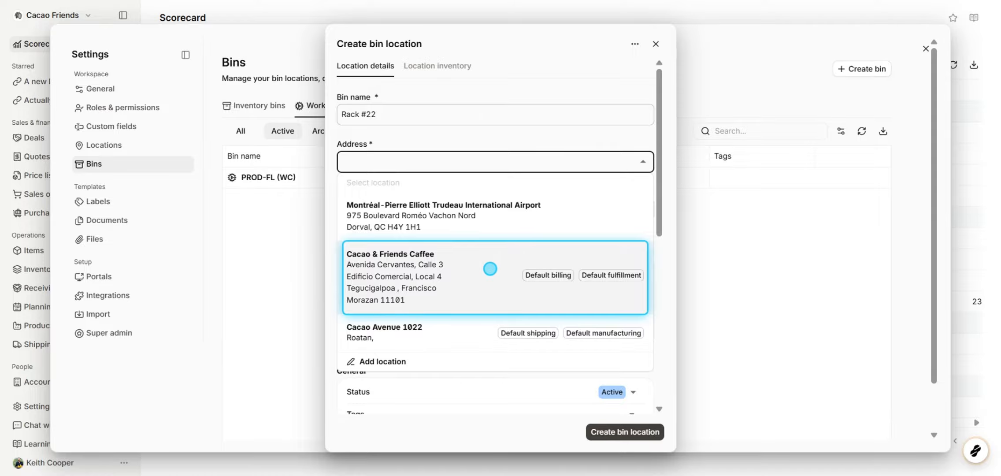
click(490, 268)
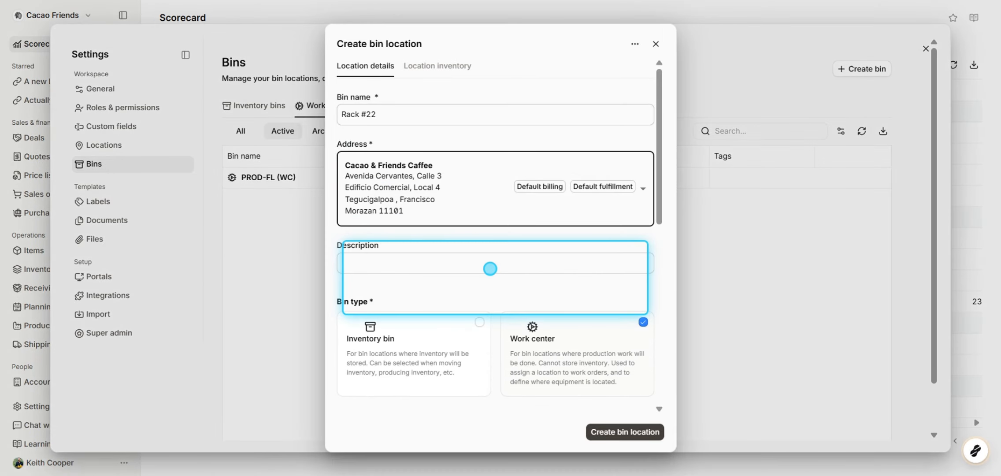
Enter "Rack containing finished products" as the new bin's description
click(519, 266)
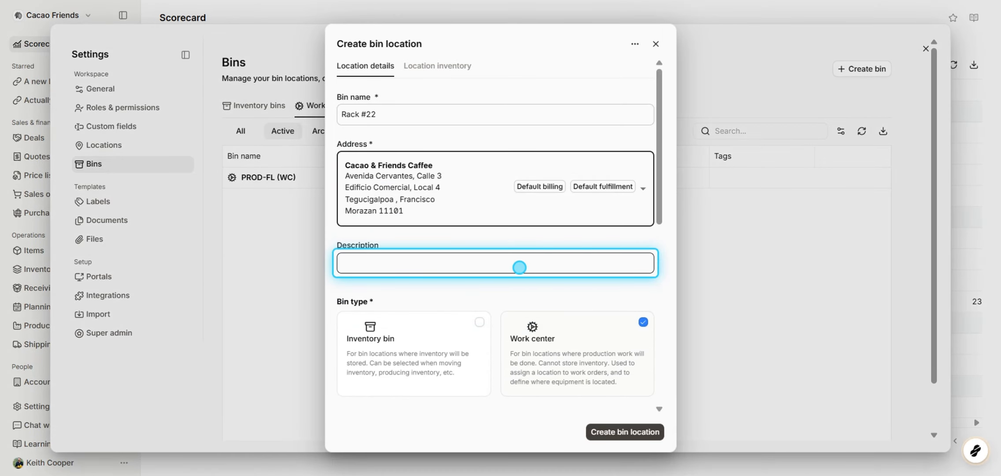
click(520, 267)
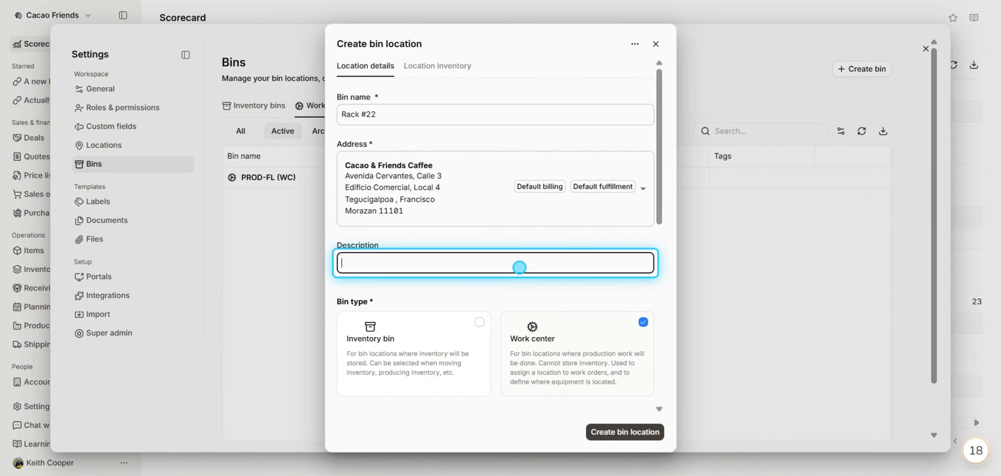
text(Rack containing )
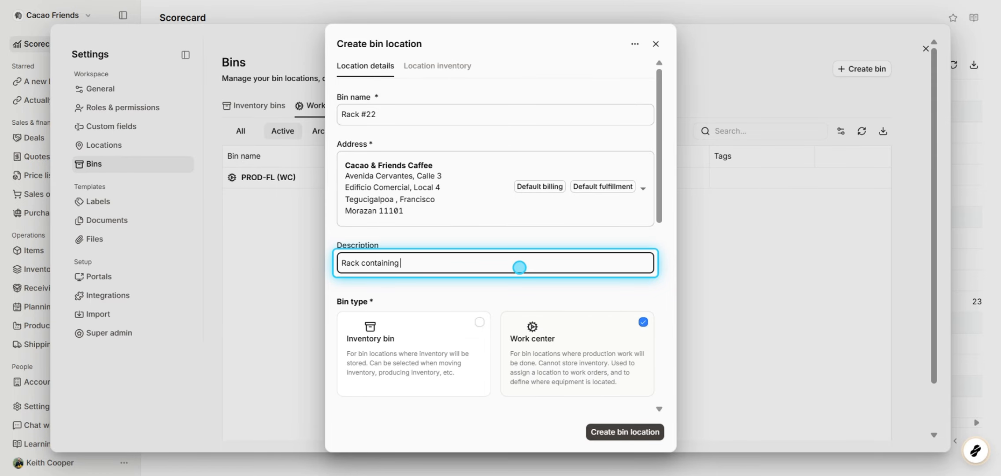
text(finished products)
Set the new bin's type to Inventory bin, with Active as its status
scroll(520, 267, down, 2)
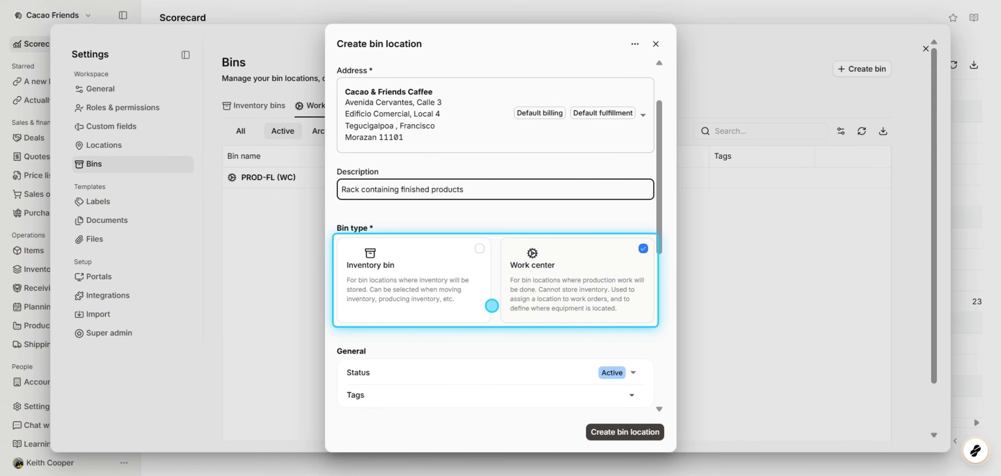
click(485, 304)
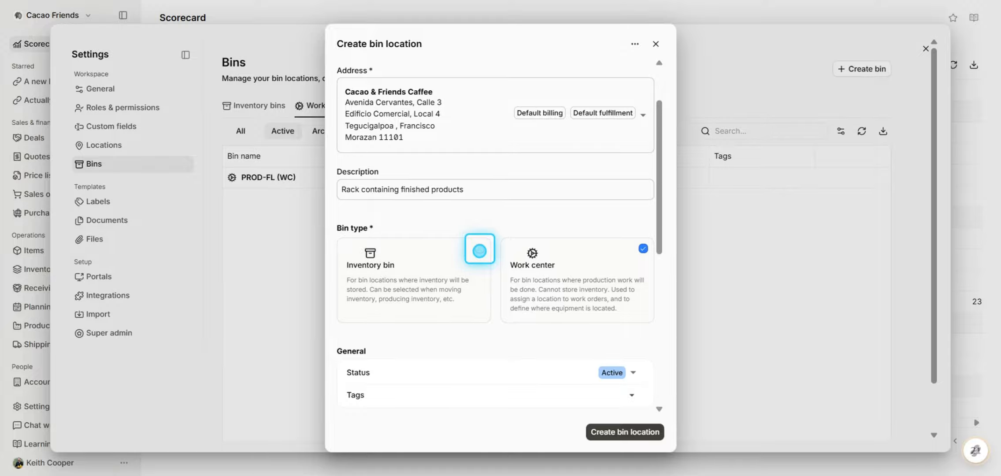
click(479, 250)
scroll(486, 311, down, 2)
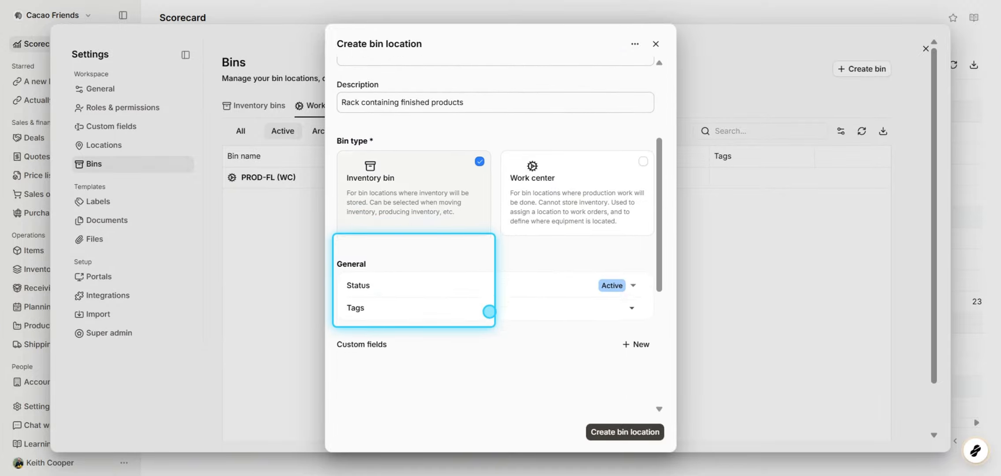
click(633, 286)
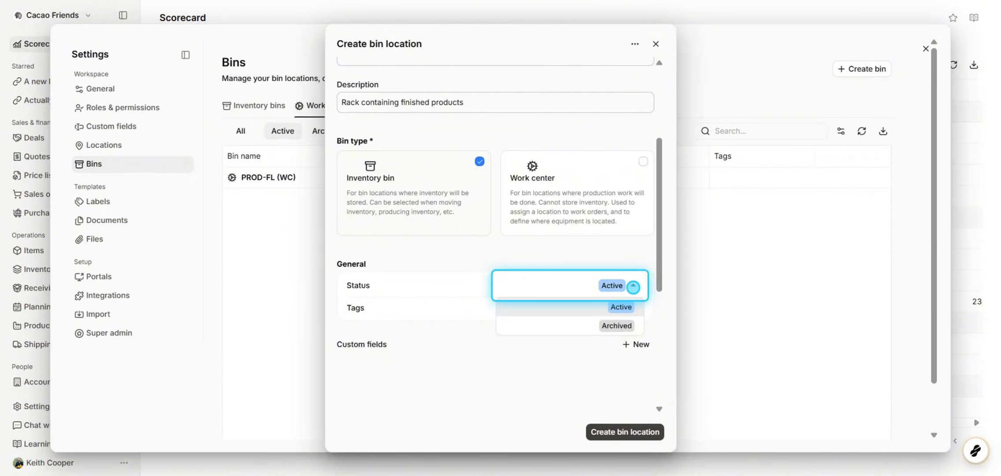
click(633, 287)
click(633, 287)
click(632, 287)
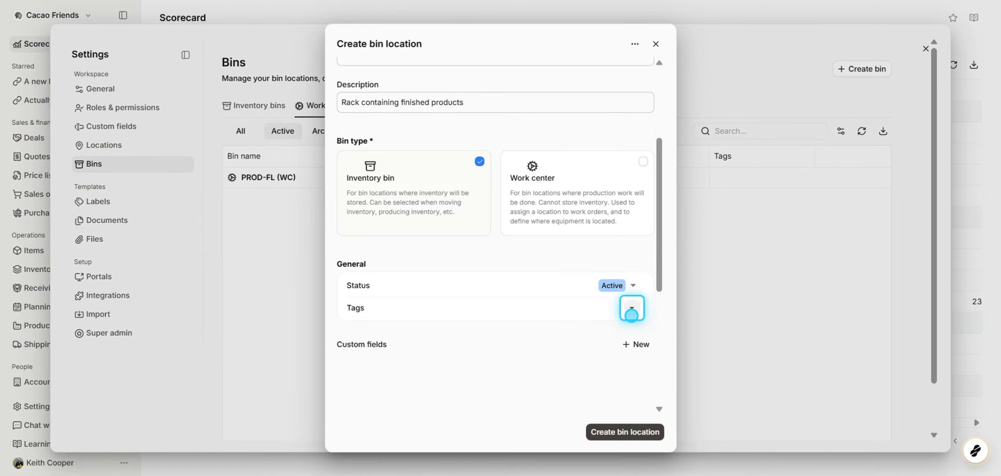
Review the barcode and QR code labels for Rack #22 and create the bin location
scroll(631, 314, down, 1)
scroll(631, 314, down, 3)
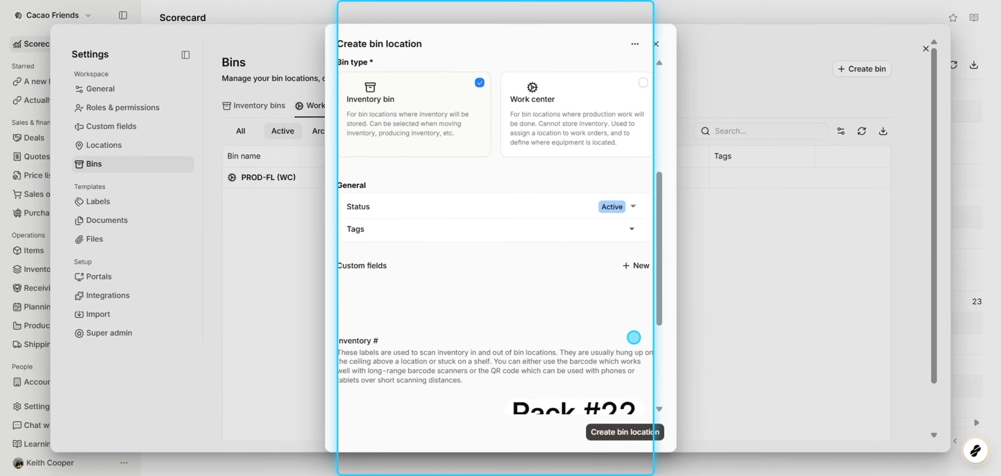
scroll(633, 337, down, 5)
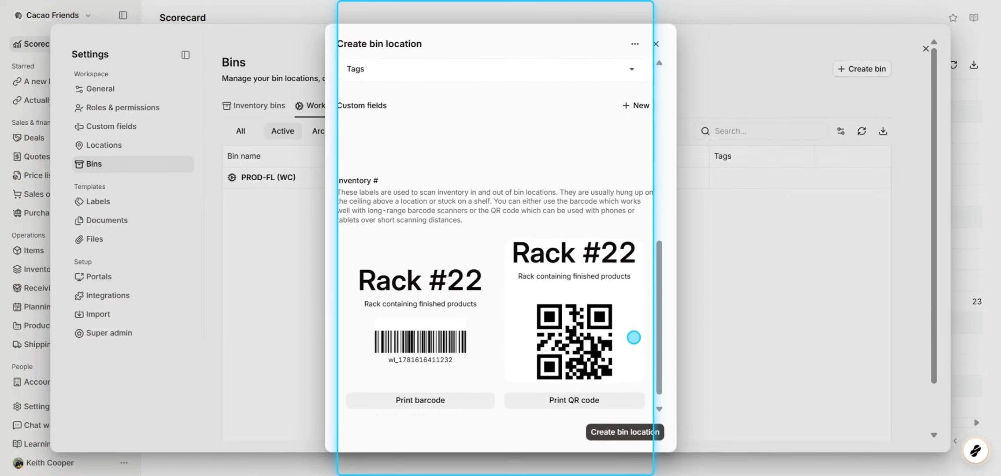
scroll(633, 337, down, 1)
click(647, 430)
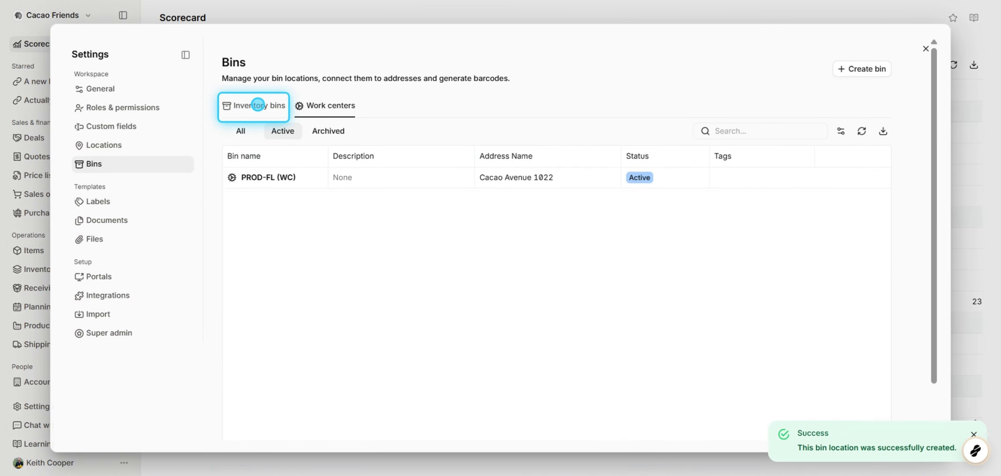
Open Rack #22 from the inventory bins list and print its barcode label
click(257, 105)
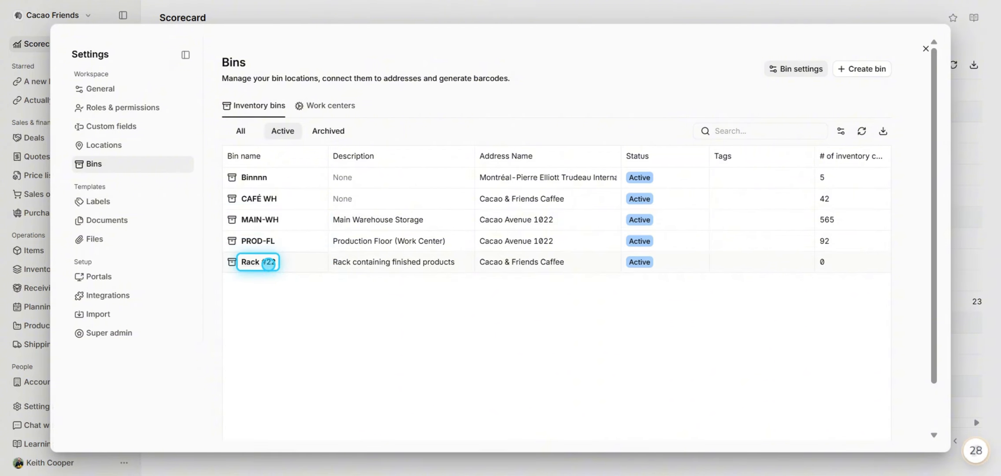
click(268, 262)
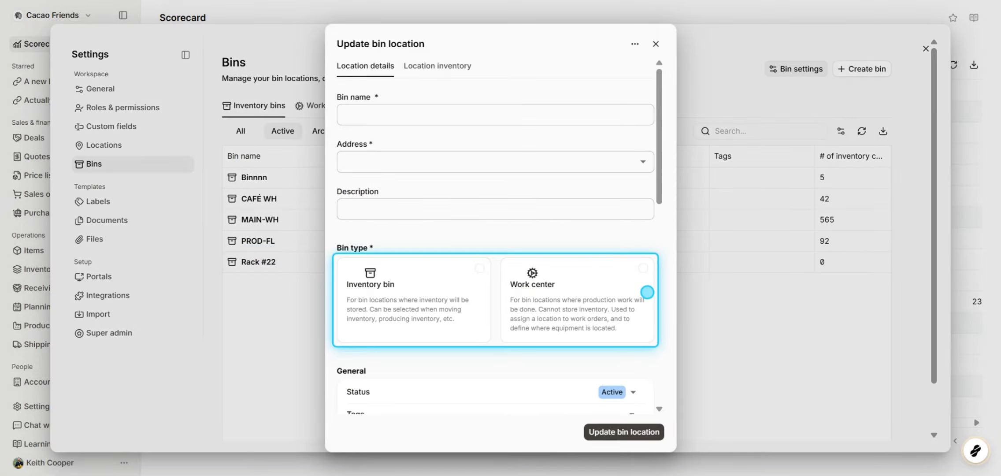
scroll(655, 307, down, 5)
scroll(655, 308, down, 4)
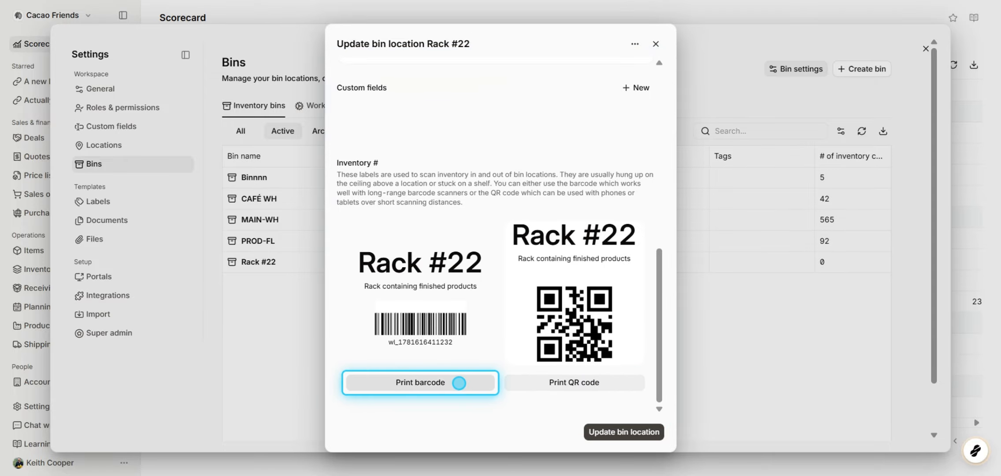
click(458, 383)
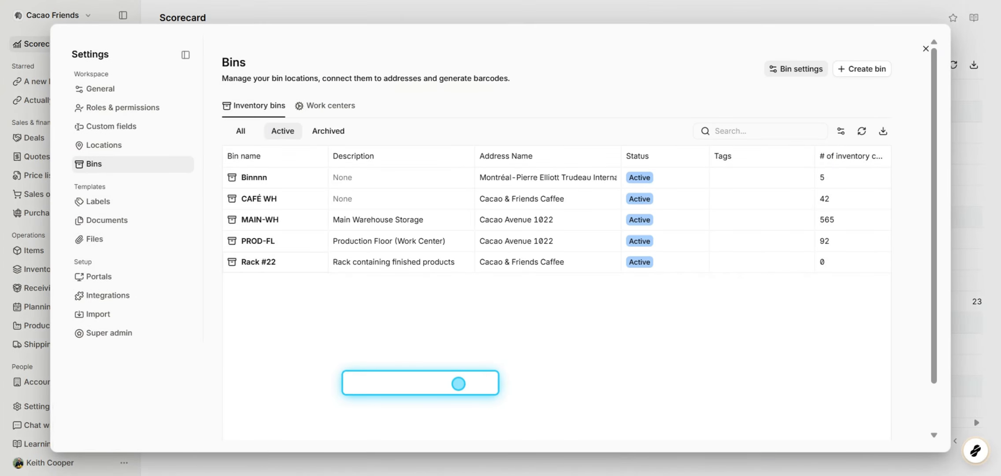
Filter the inventory bins by All, Archived and Active, and examine the inventory count and total value columns
click(246, 135)
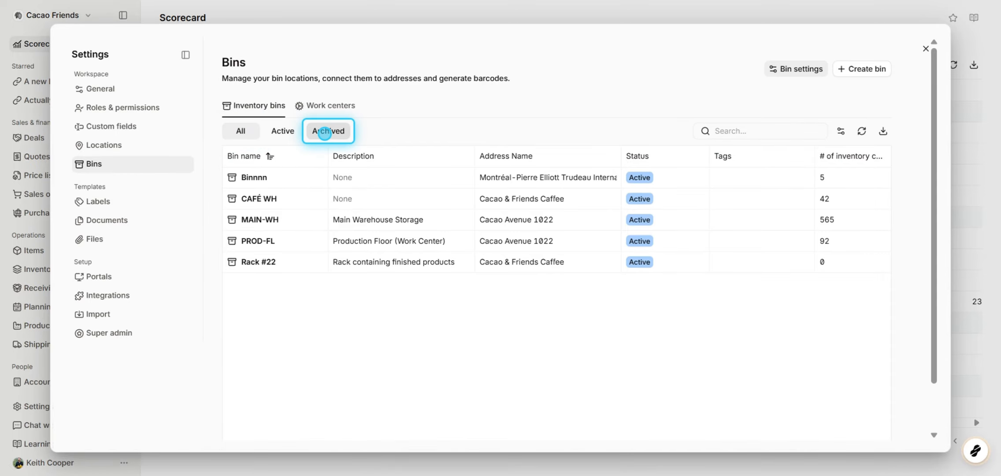
click(324, 132)
click(286, 132)
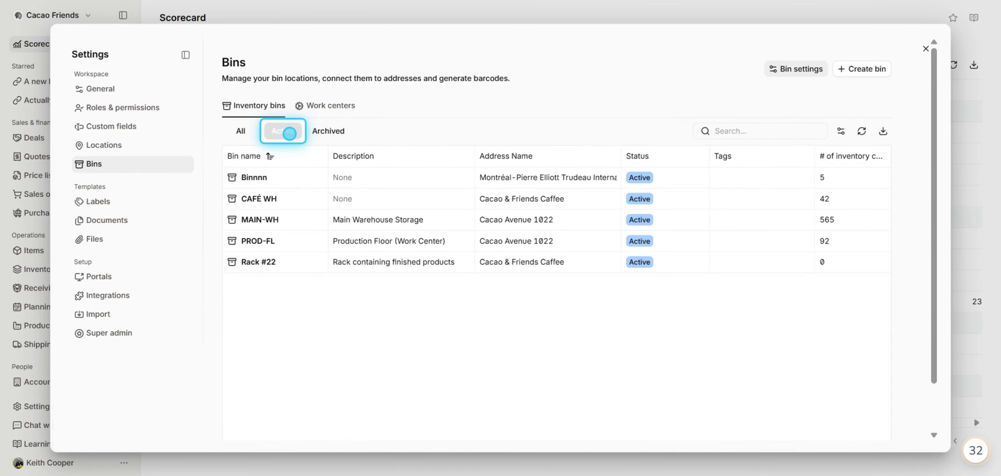
scroll(450, 196, right, 3)
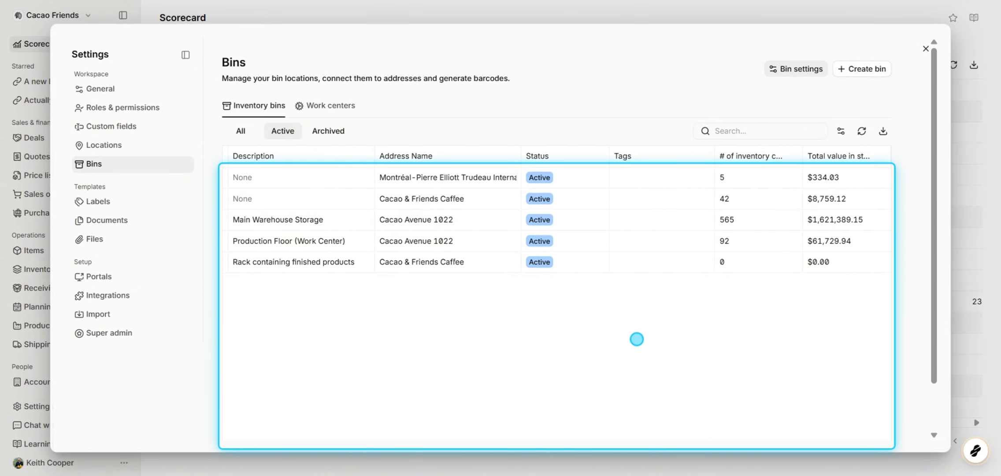
scroll(637, 338, left, 3)
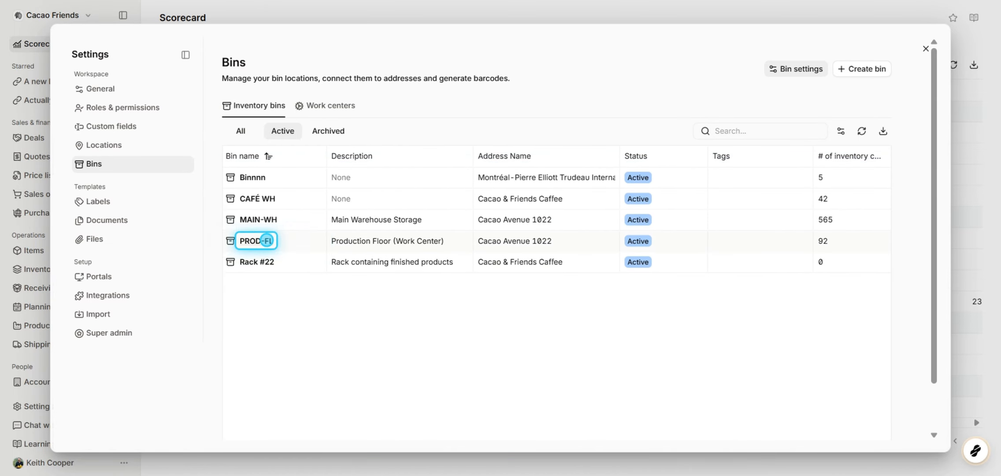
Open the Rack #22 bin for editing and set its status to Archived
click(268, 260)
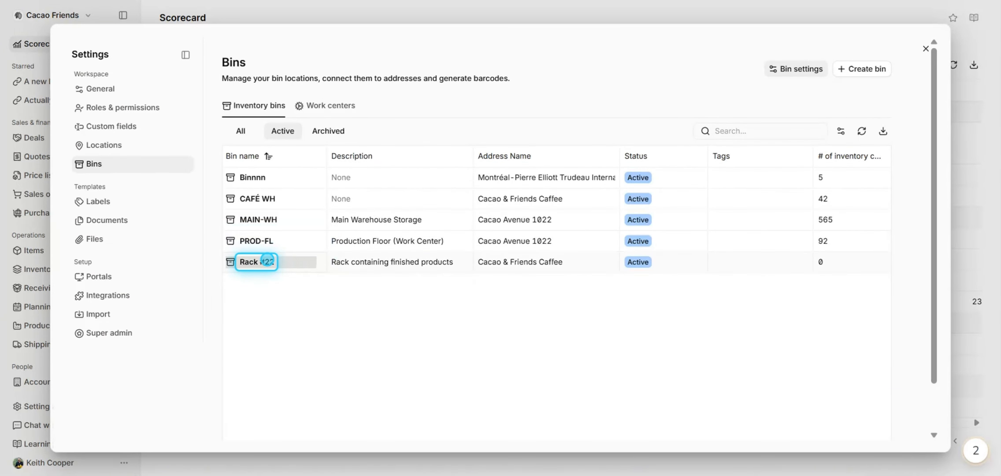
scroll(442, 278, down, 5)
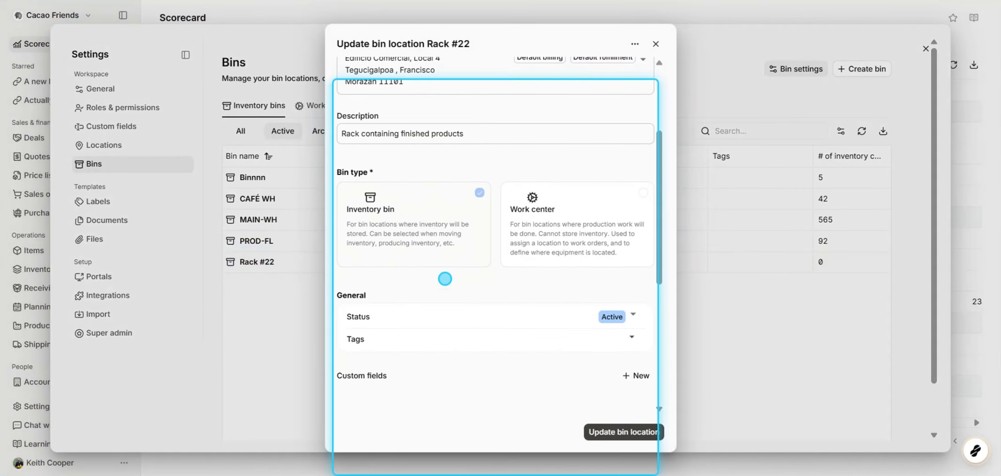
click(632, 265)
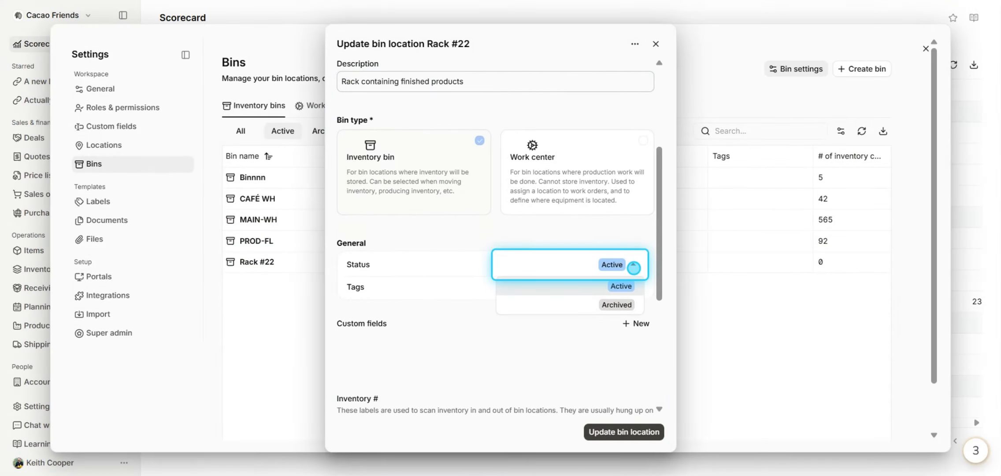
click(575, 310)
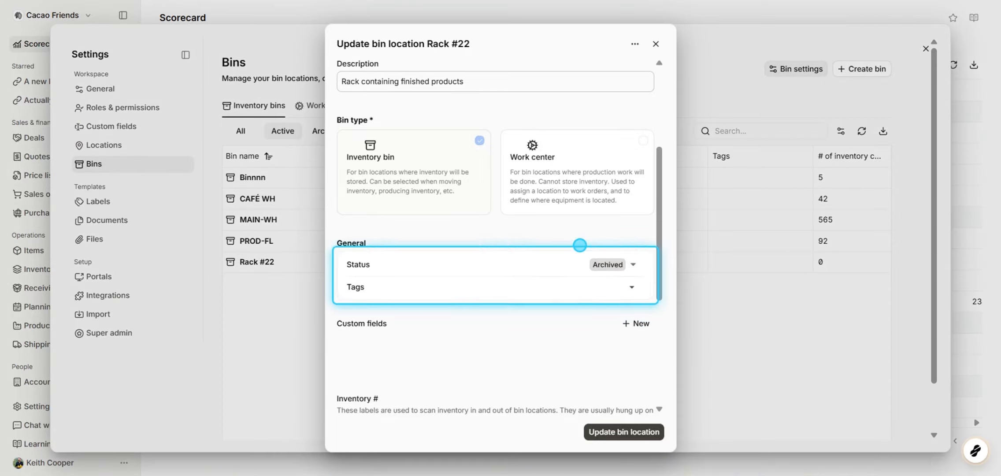
Delete the Rack #22 bin location
click(635, 45)
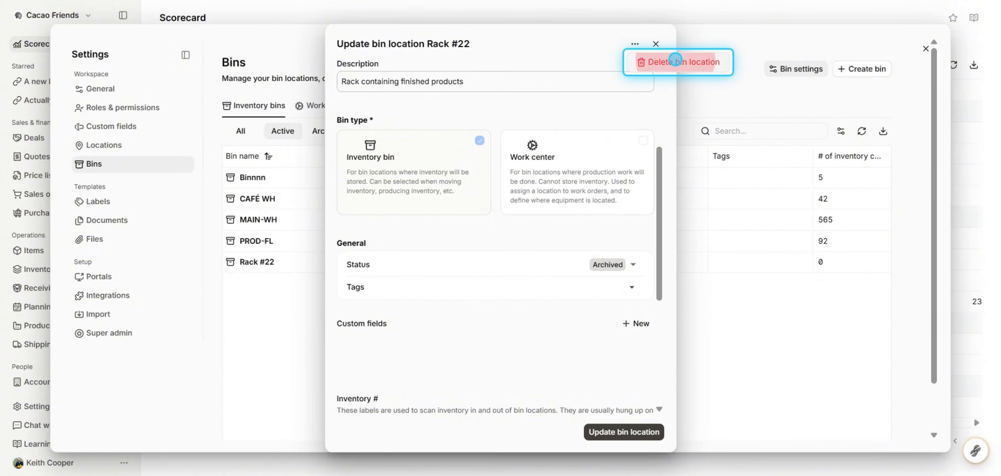
click(675, 60)
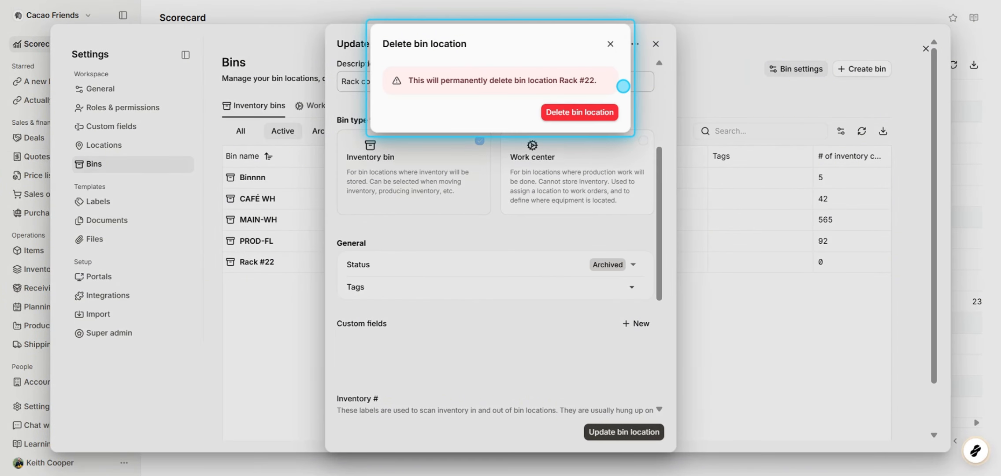